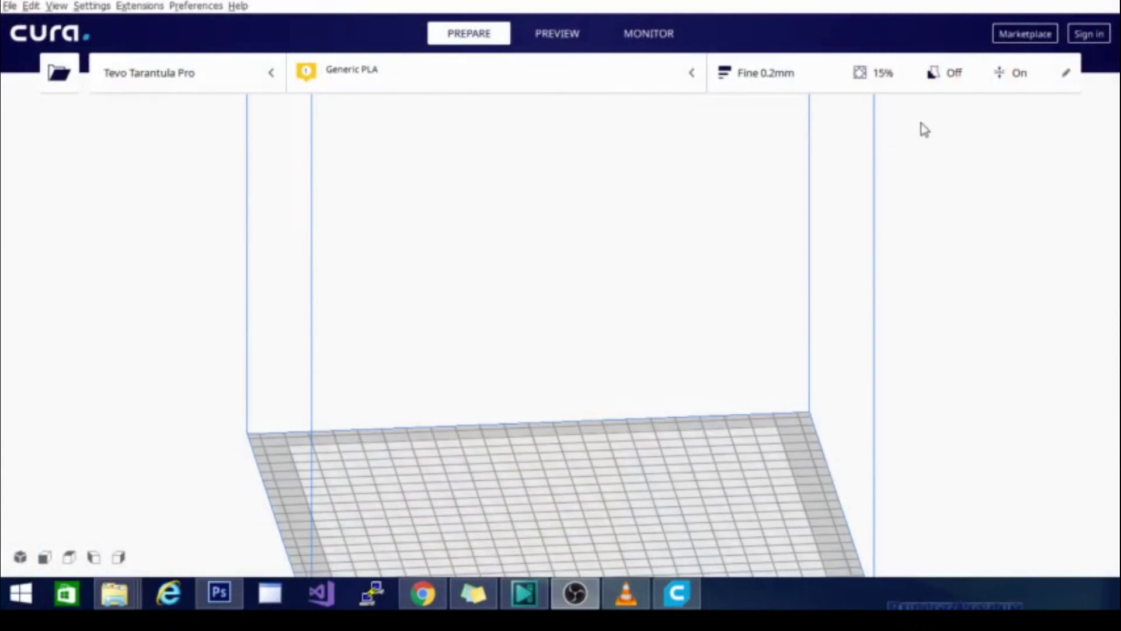
- Open the Custom print settings for the Tevo Tarantula Pro's Fine 0.2mm profile and expand Shell
left_click(823, 90)
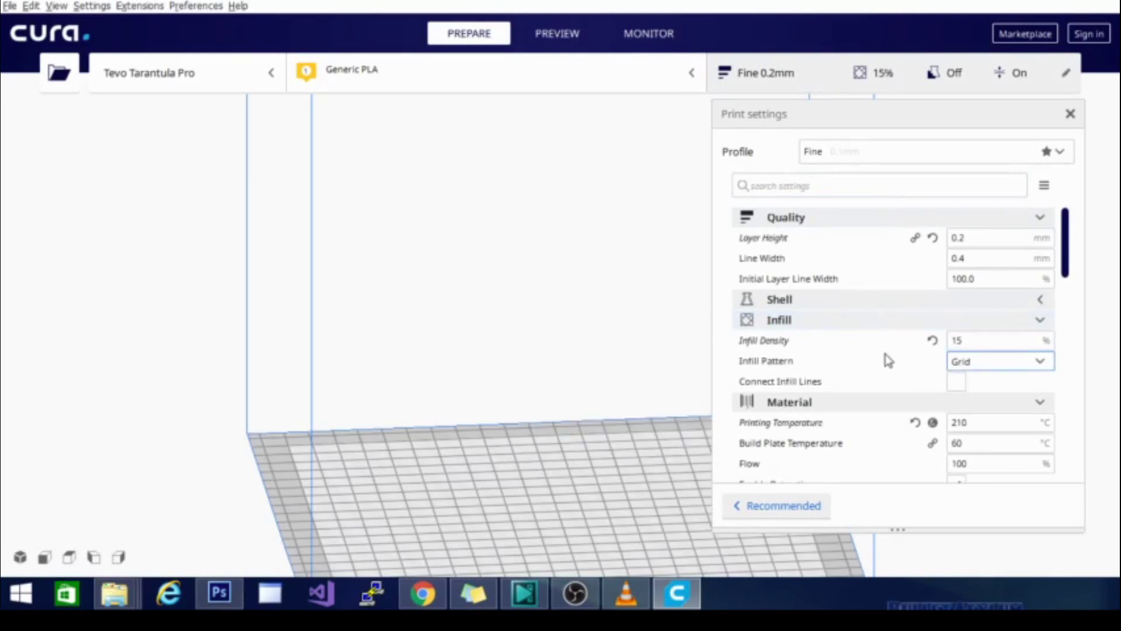
scroll(1071, 245, "down", 1)
scroll(1072, 245, "up", 1)
mouse_move(894, 293)
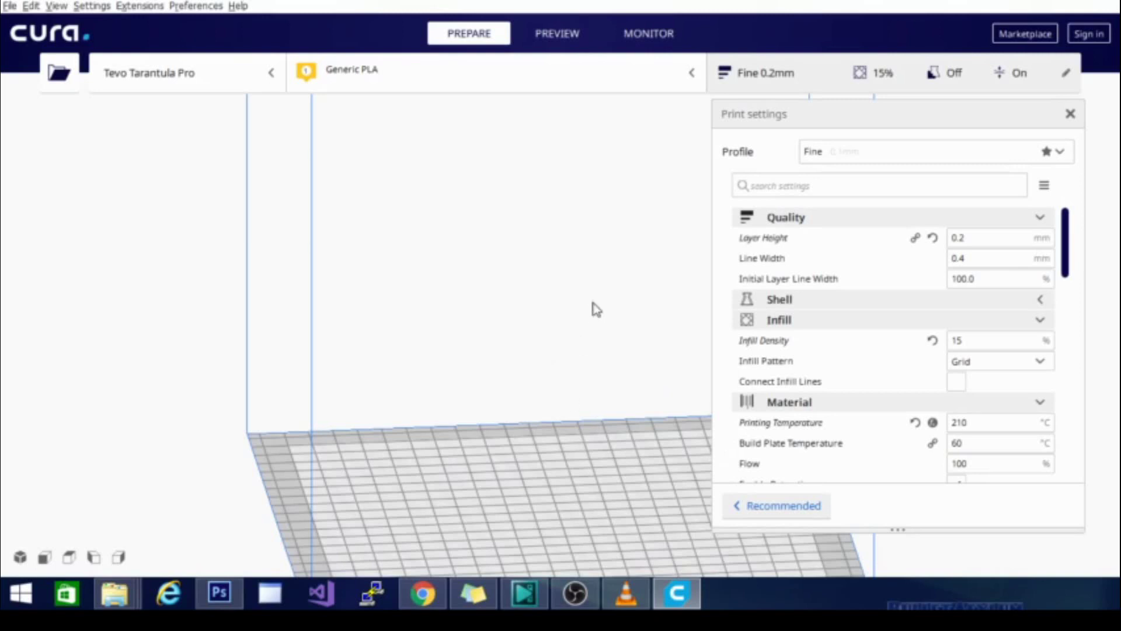
scroll(596, 310, "up", 1)
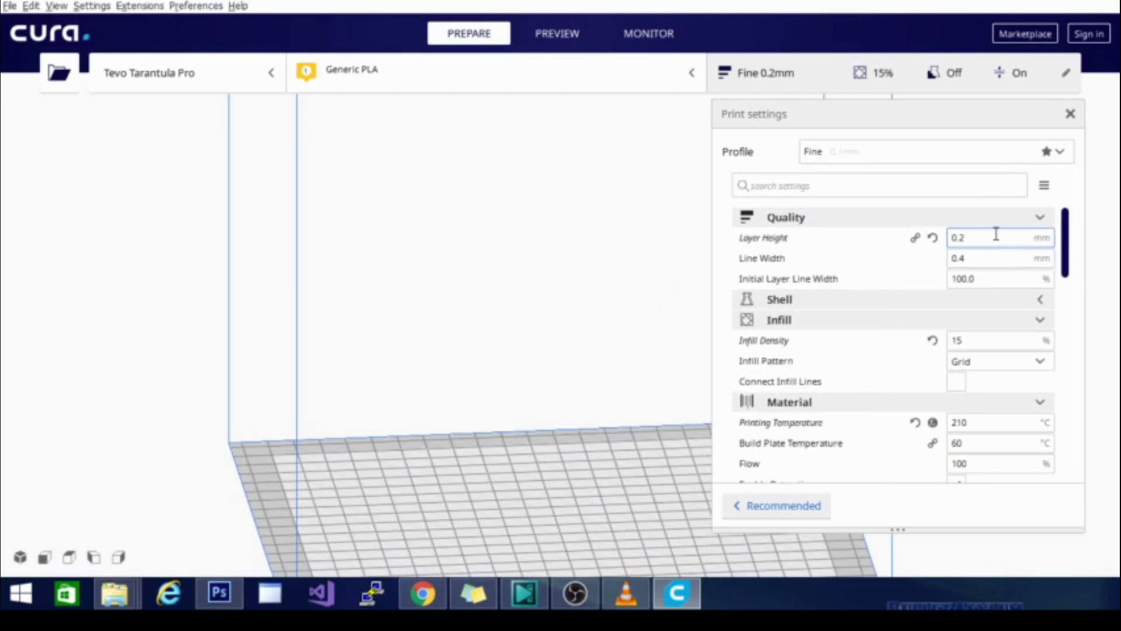
mouse_move(1000, 235)
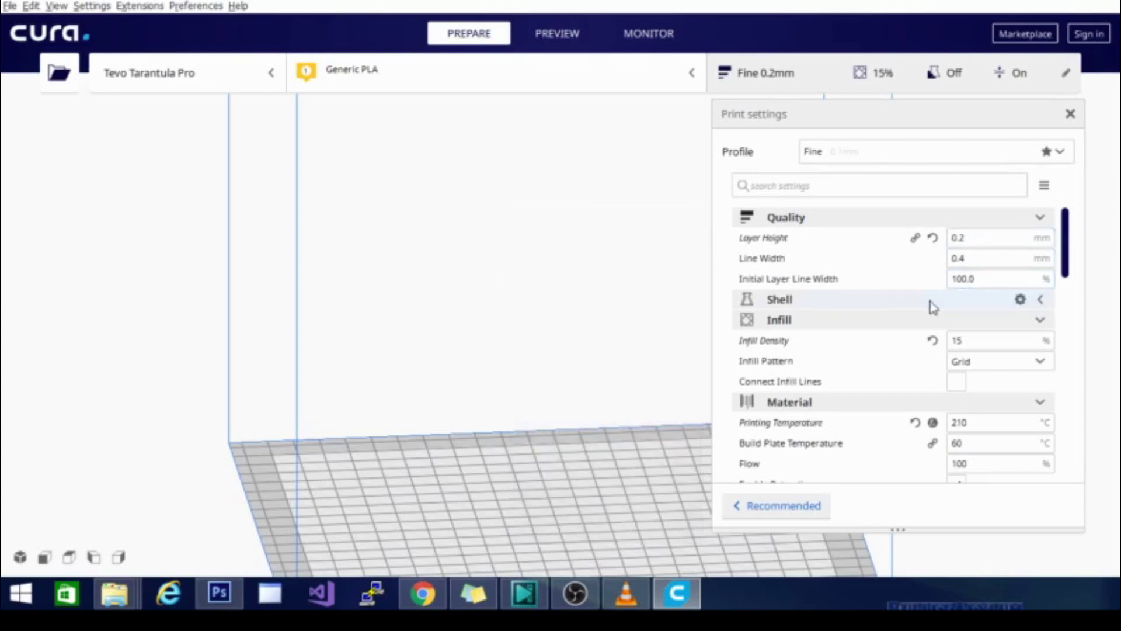
left_click(978, 299)
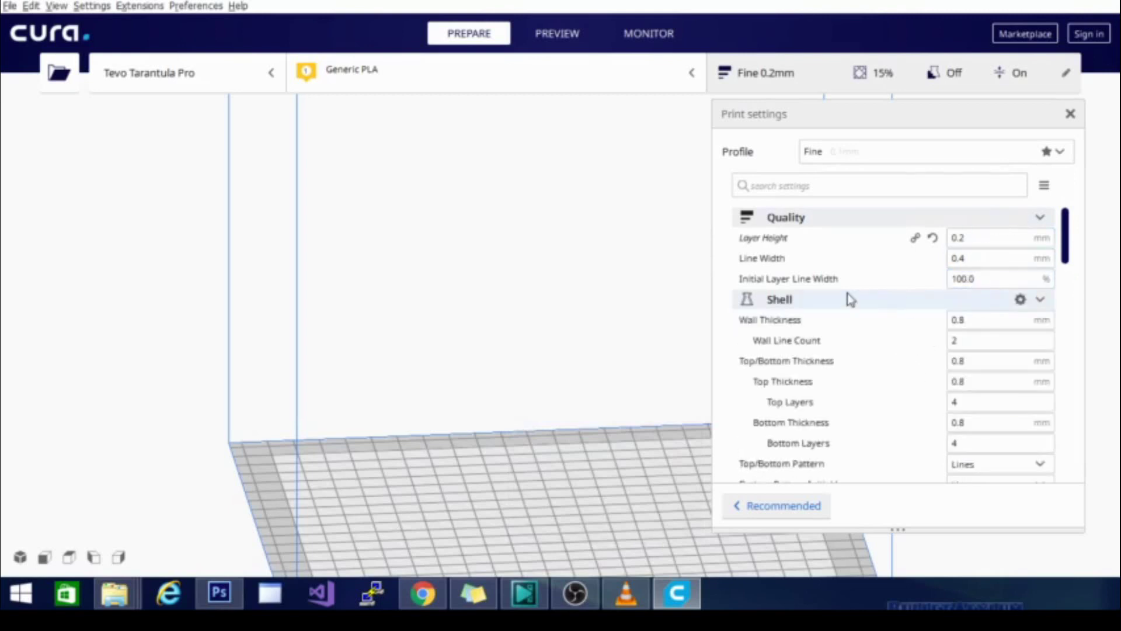
scroll(887, 321, "down", 2)
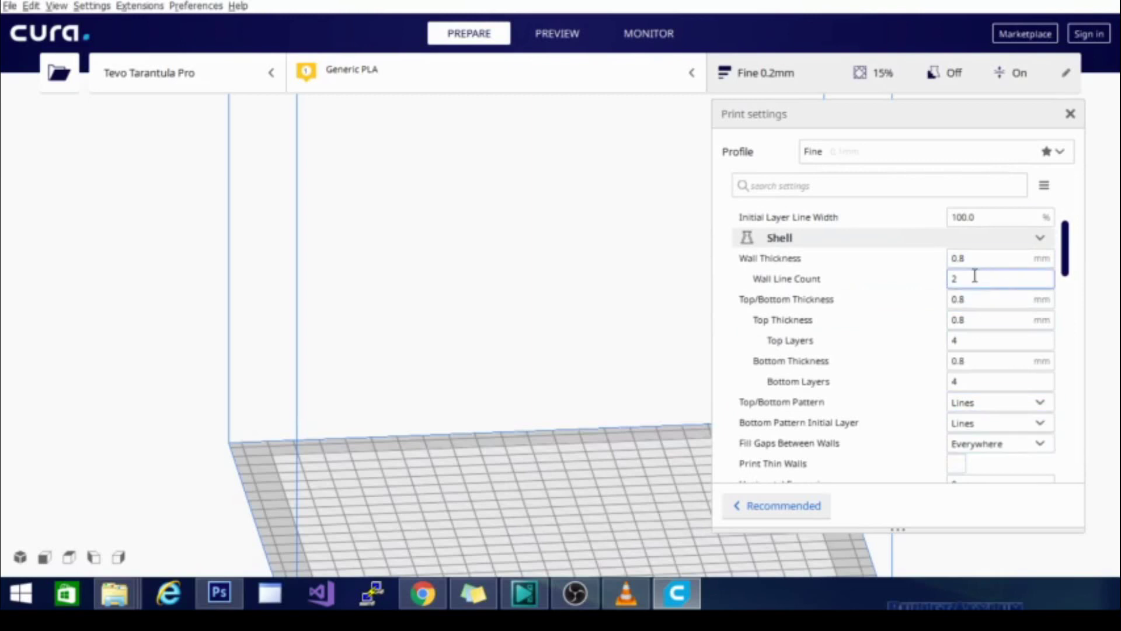
mouse_move(973, 277)
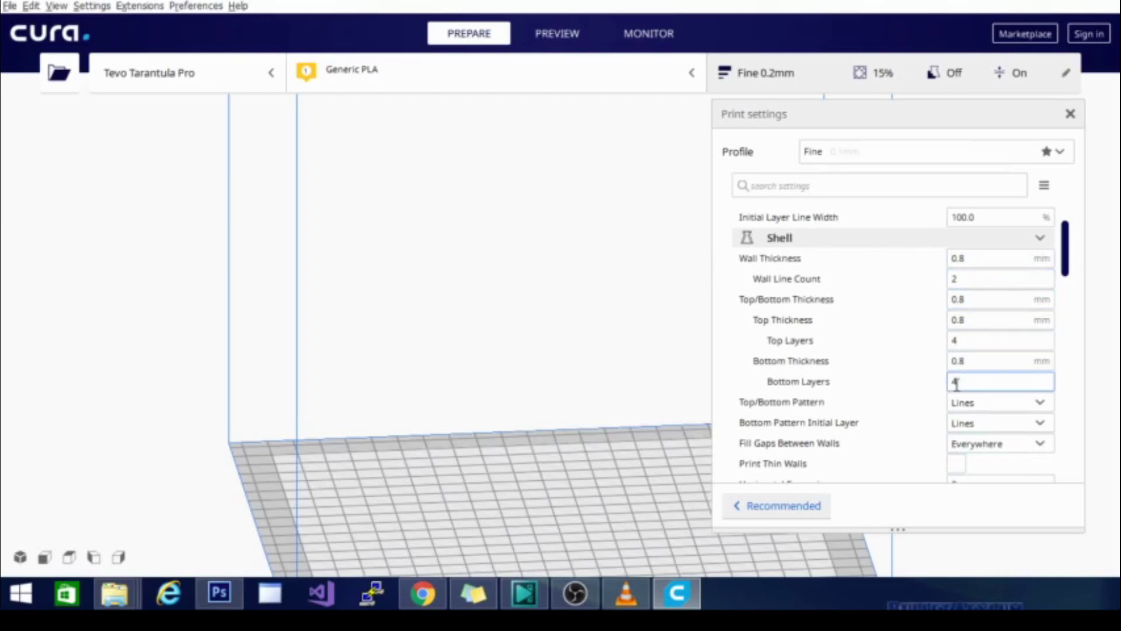
mouse_move(959, 421)
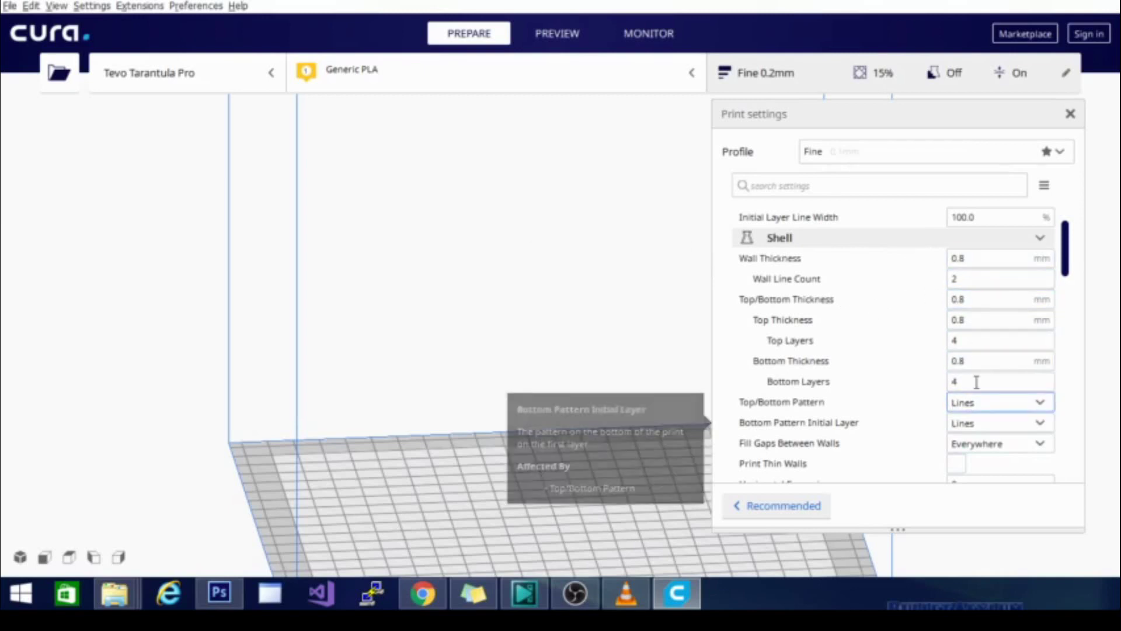
mouse_move(917, 358)
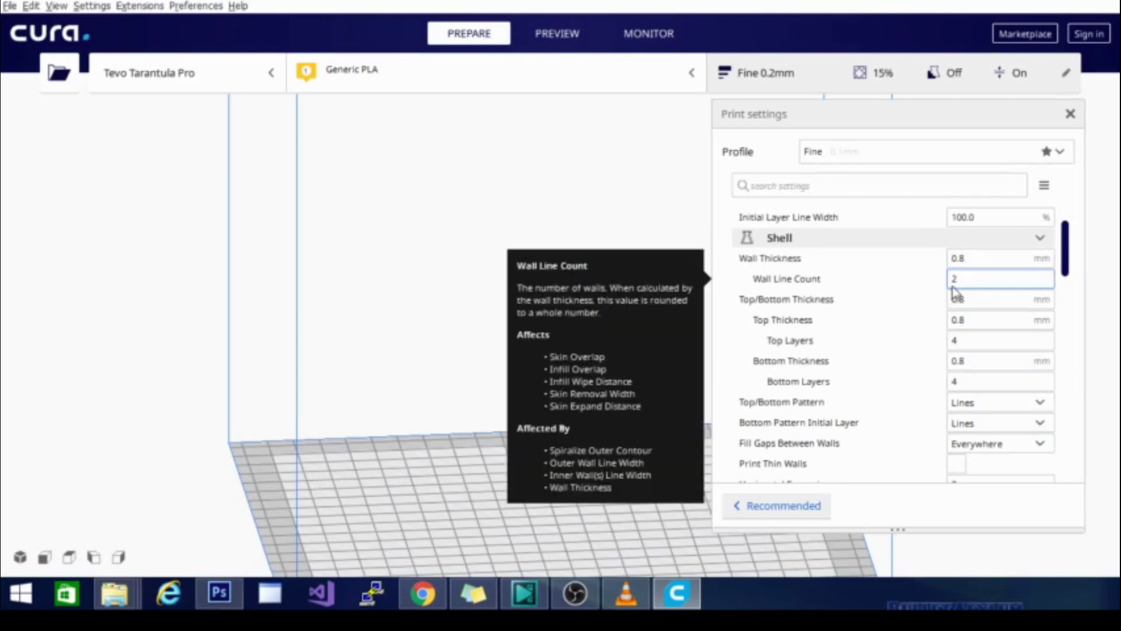
scroll(901, 425, "down", 3)
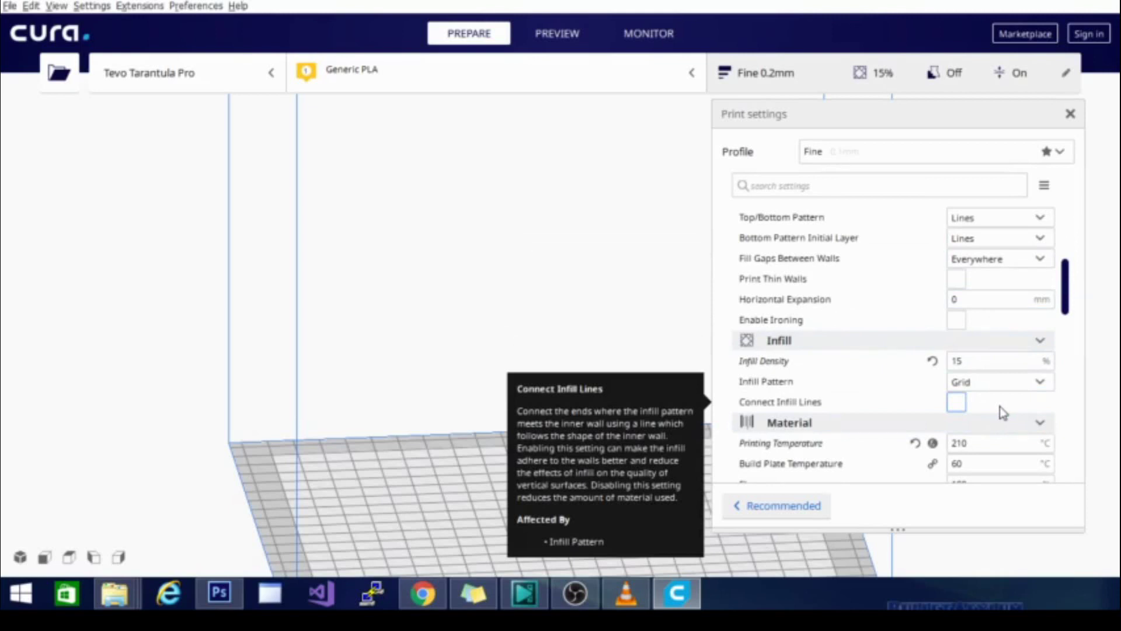
scroll(943, 437, "down", 1)
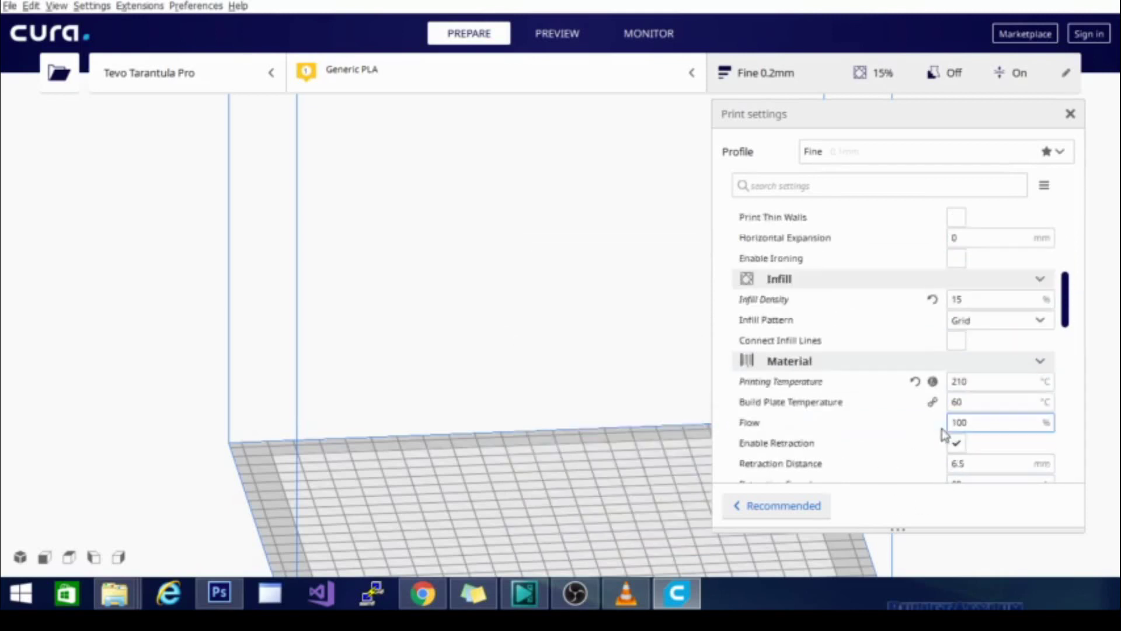
mouse_move(994, 344)
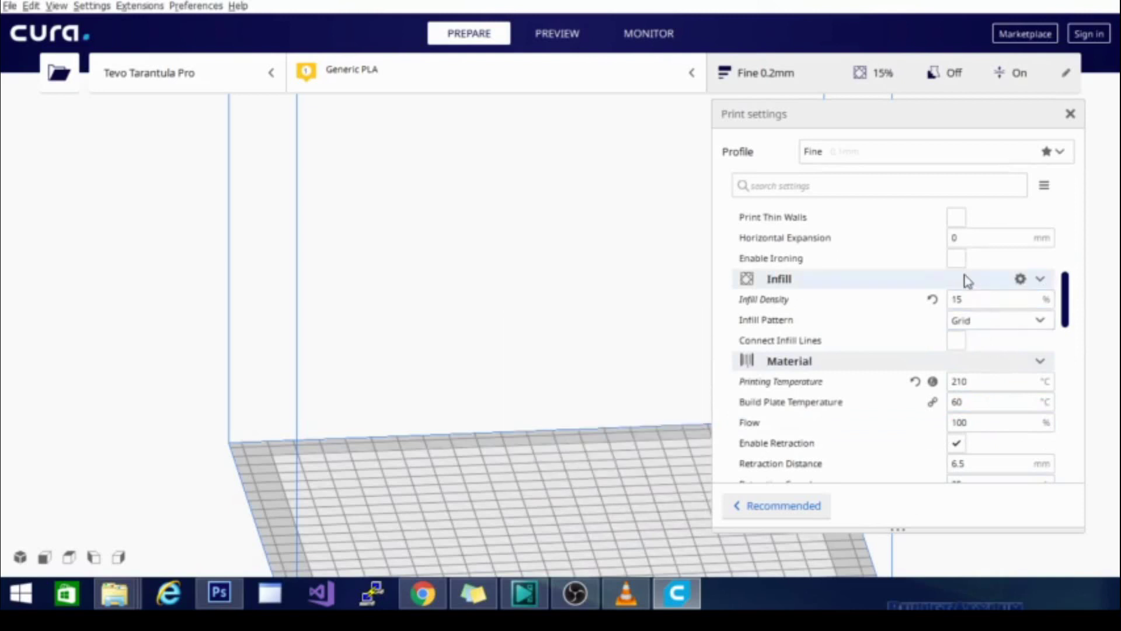
scroll(968, 281, "down", 1)
scroll(967, 283, "down", 1)
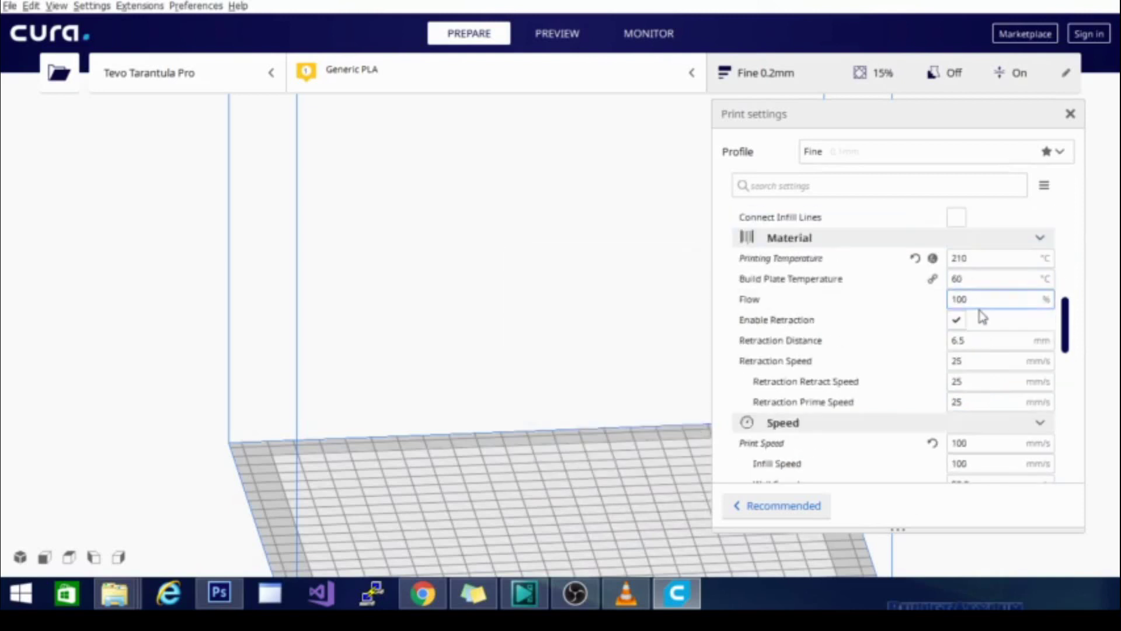
mouse_move(994, 319)
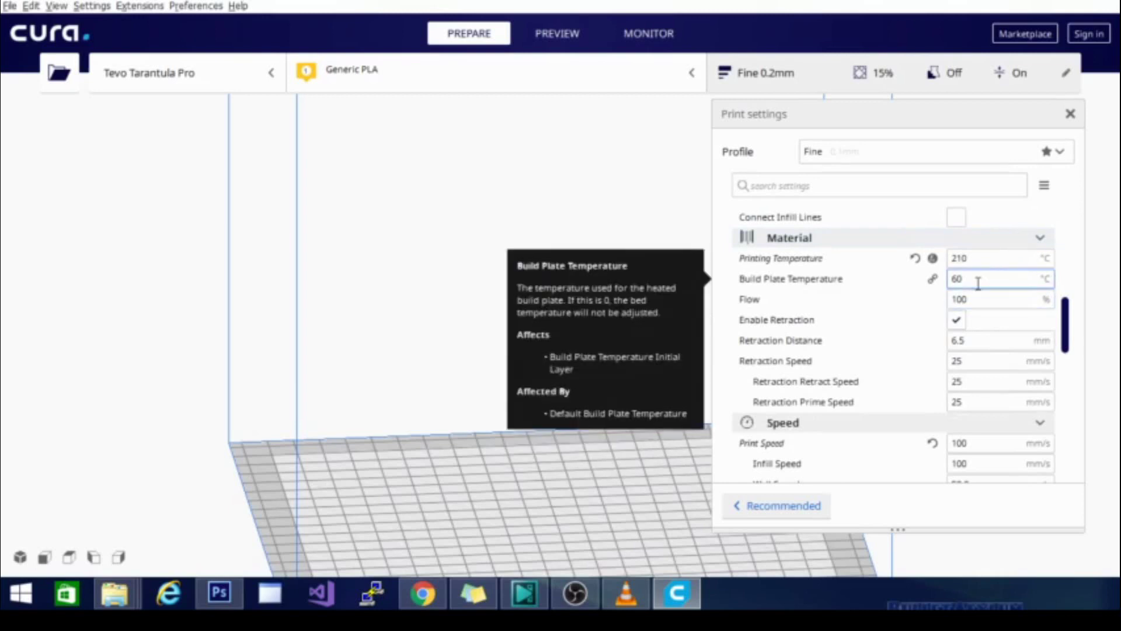
mouse_move(958, 299)
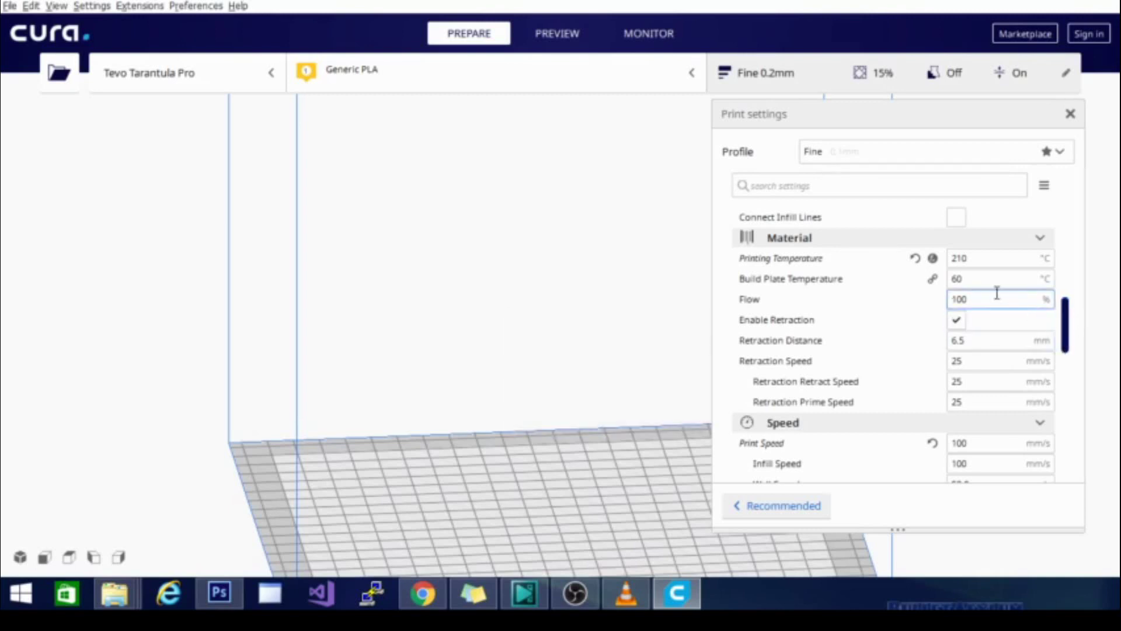
mouse_move(978, 262)
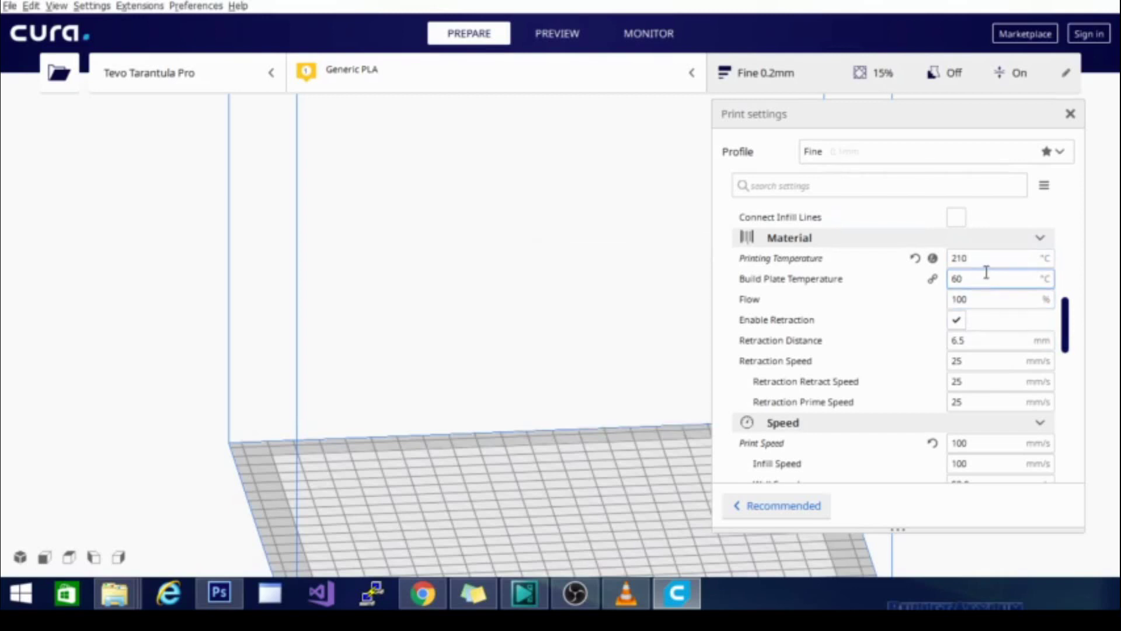
scroll(978, 310, "down", 1)
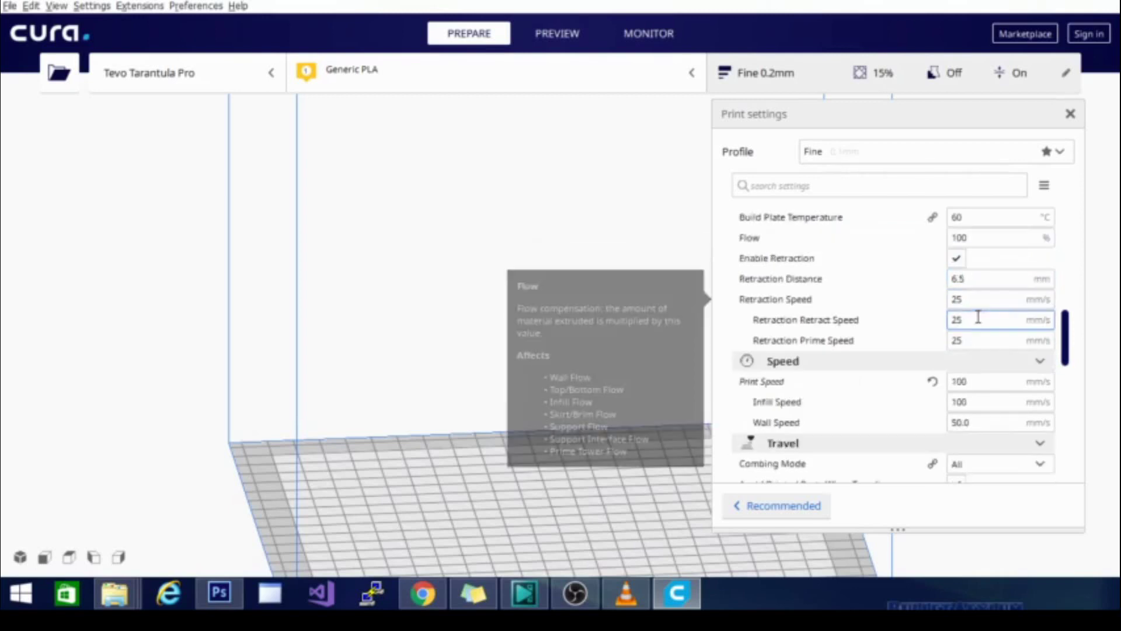
mouse_move(978, 318)
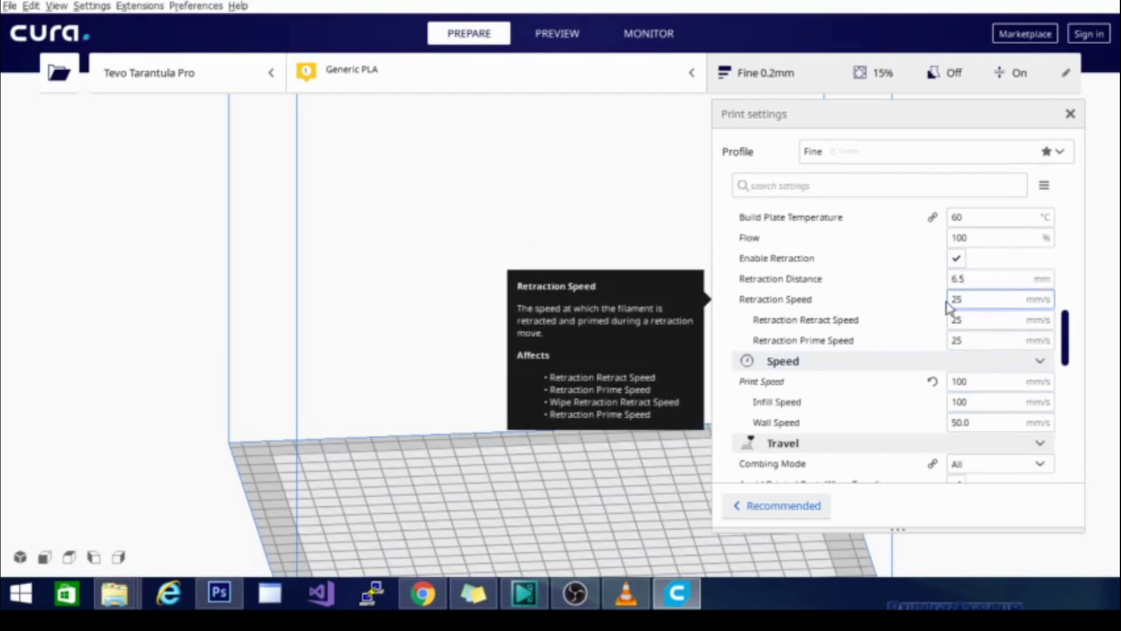
- Toggle Avoid Printed Parts When Traveling off and back on, leaving it enabled
mouse_move(933, 465)
scroll(934, 470, "down", 3)
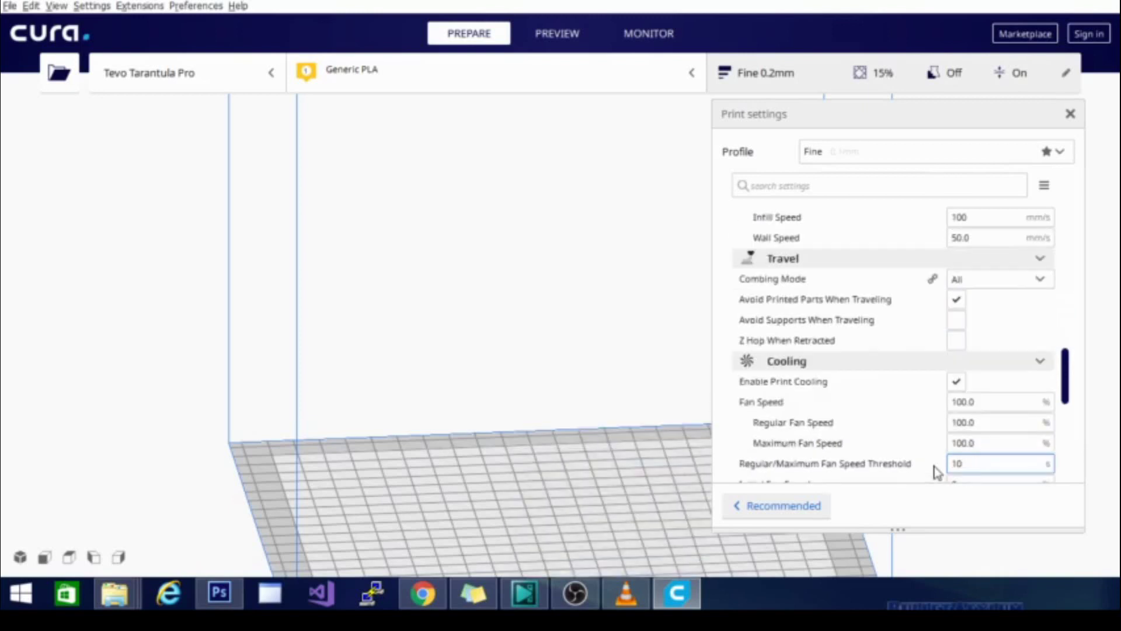
scroll(936, 471, "up", 2)
scroll(937, 472, "down", 1)
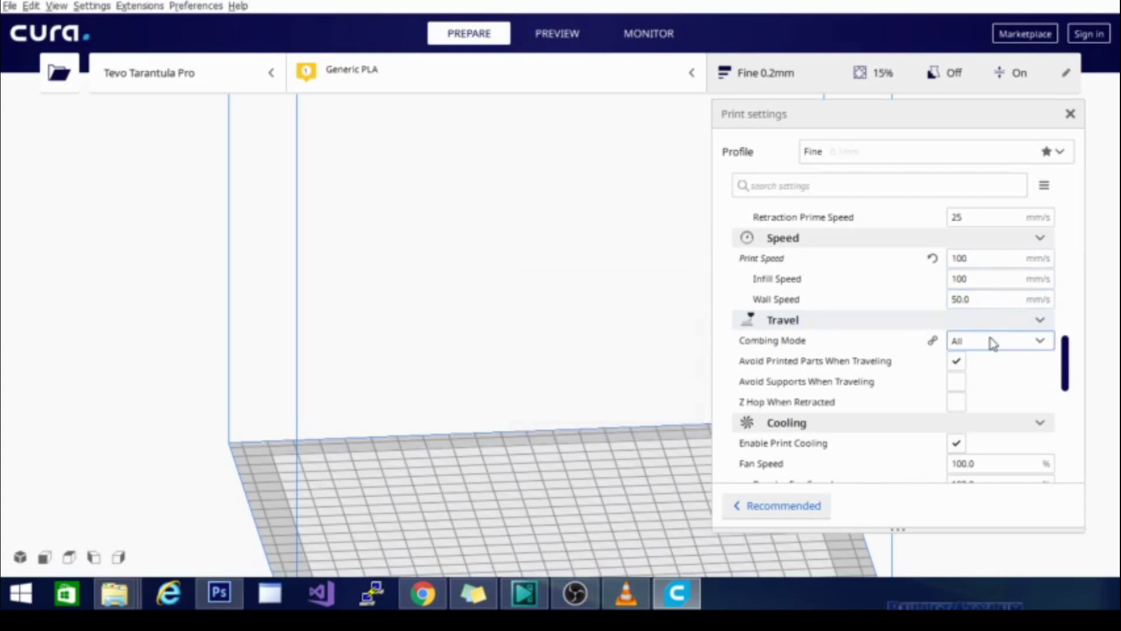
left_click(956, 362)
left_click(957, 362)
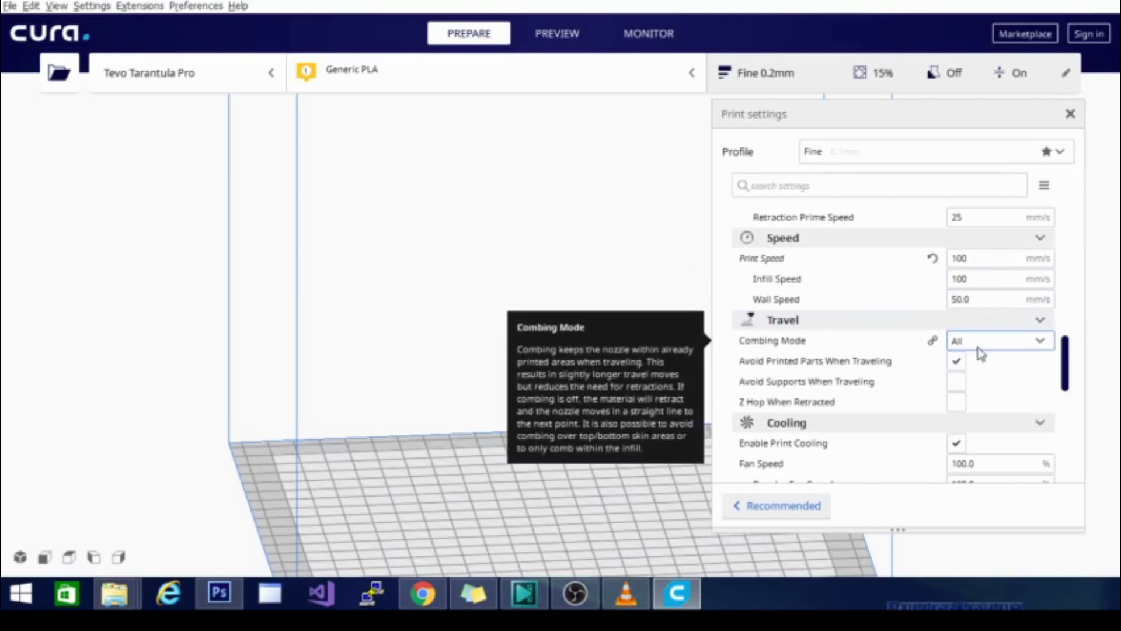
- Set the travel Combing Mode to All
left_click(978, 345)
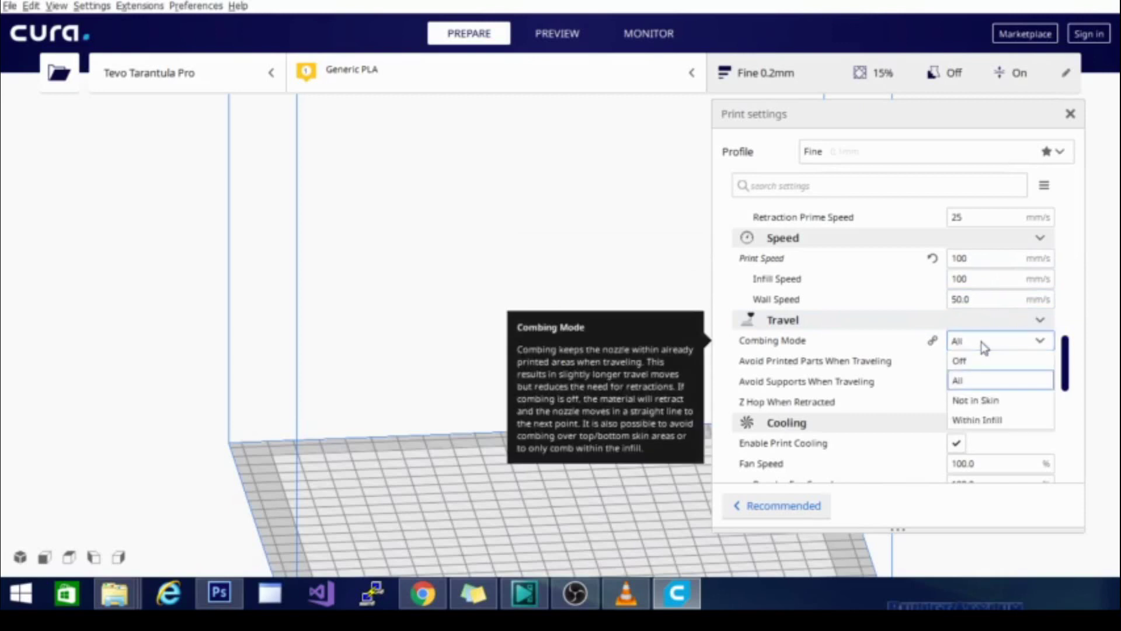
left_click(977, 387)
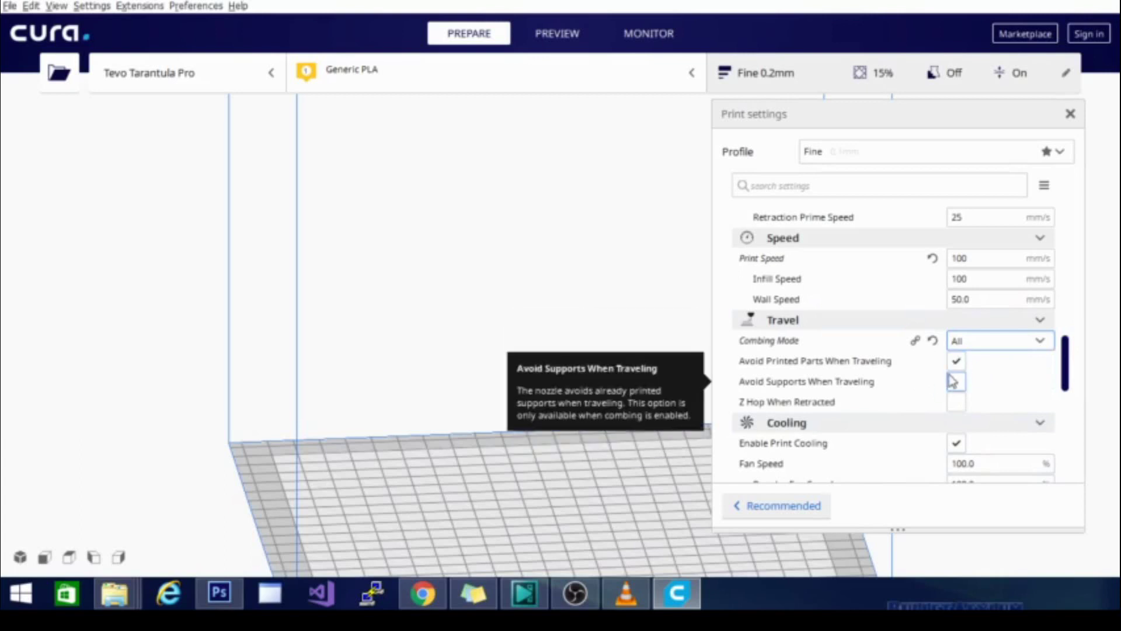
scroll(953, 380, "down", 3)
scroll(955, 380, "down", 3)
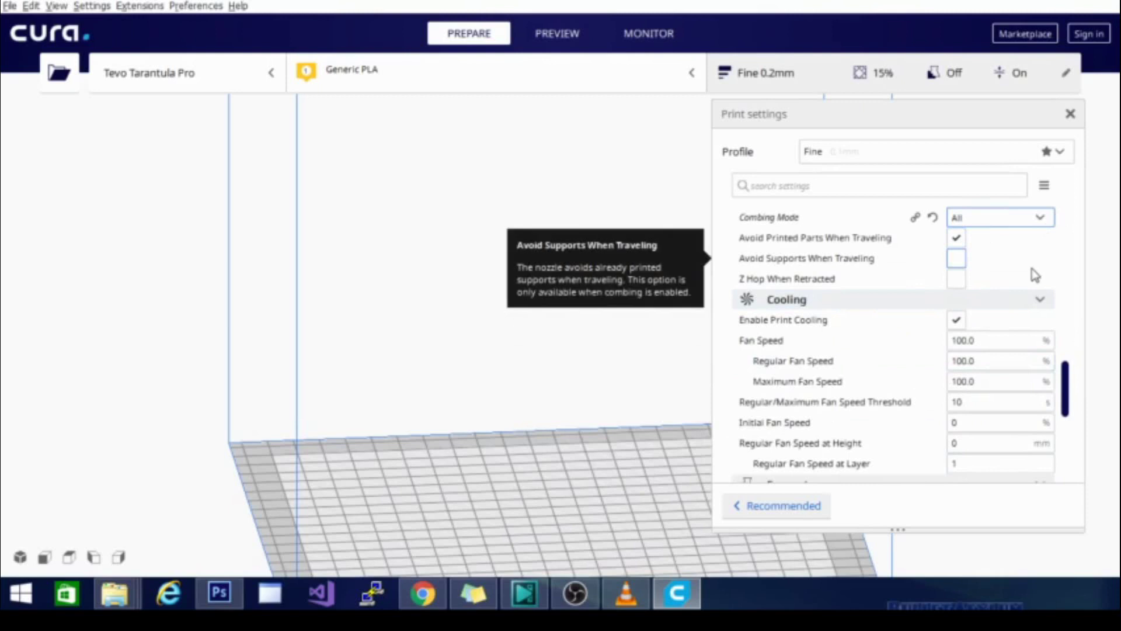
scroll(984, 386, "down", 1)
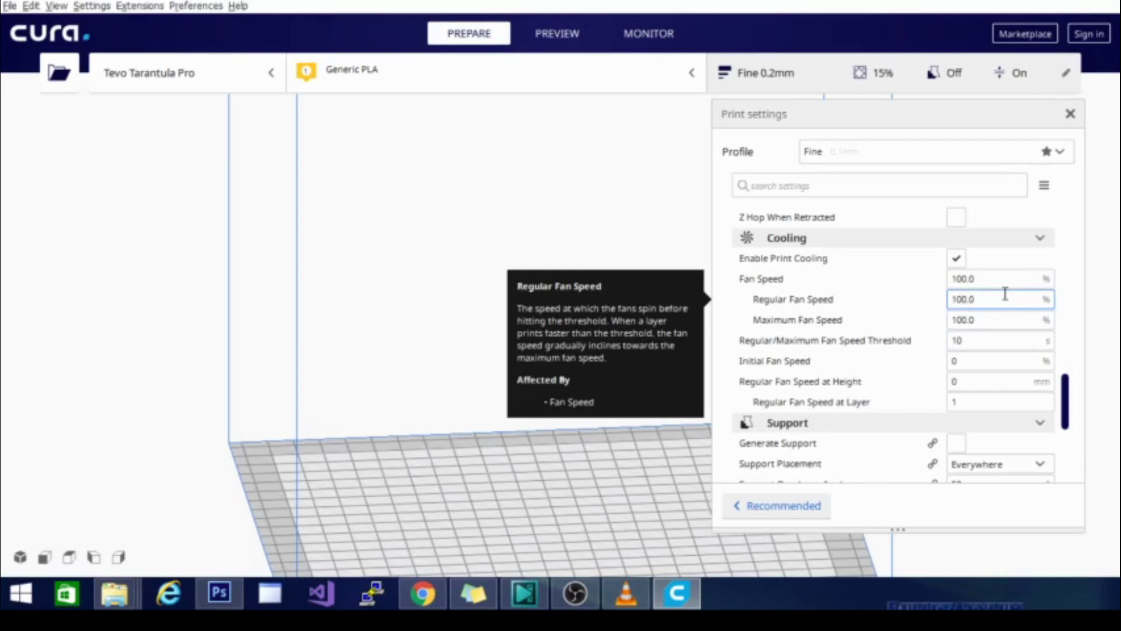
- Change Support Overhang Angle from 50 to 70 degrees and commit the value
scroll(1005, 294, "down", 3)
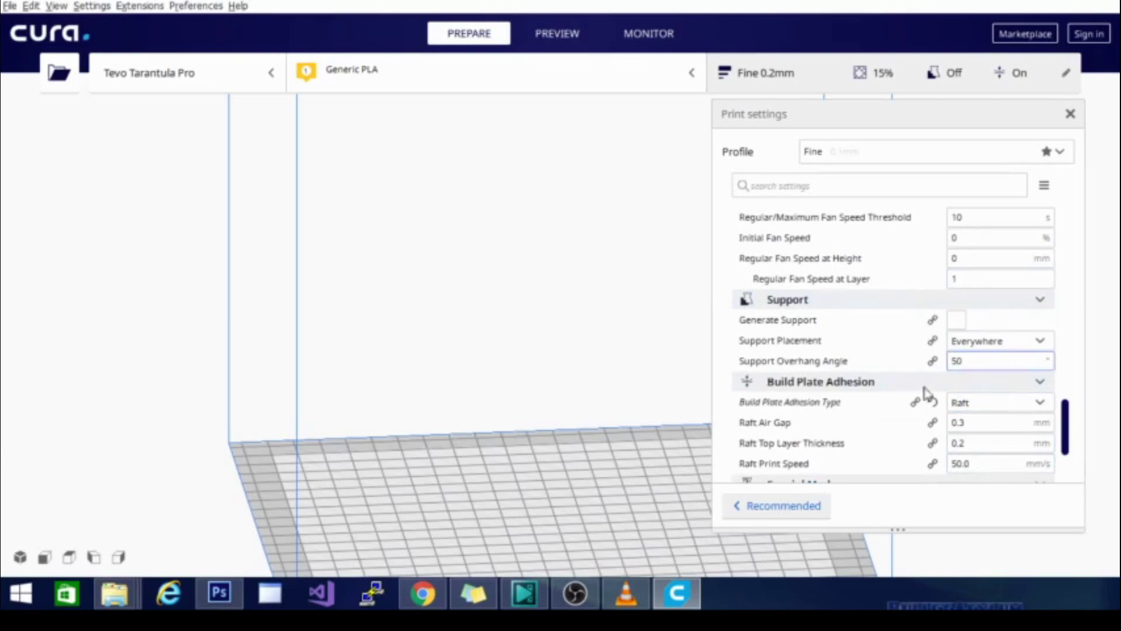
scroll(994, 278, "down", 2)
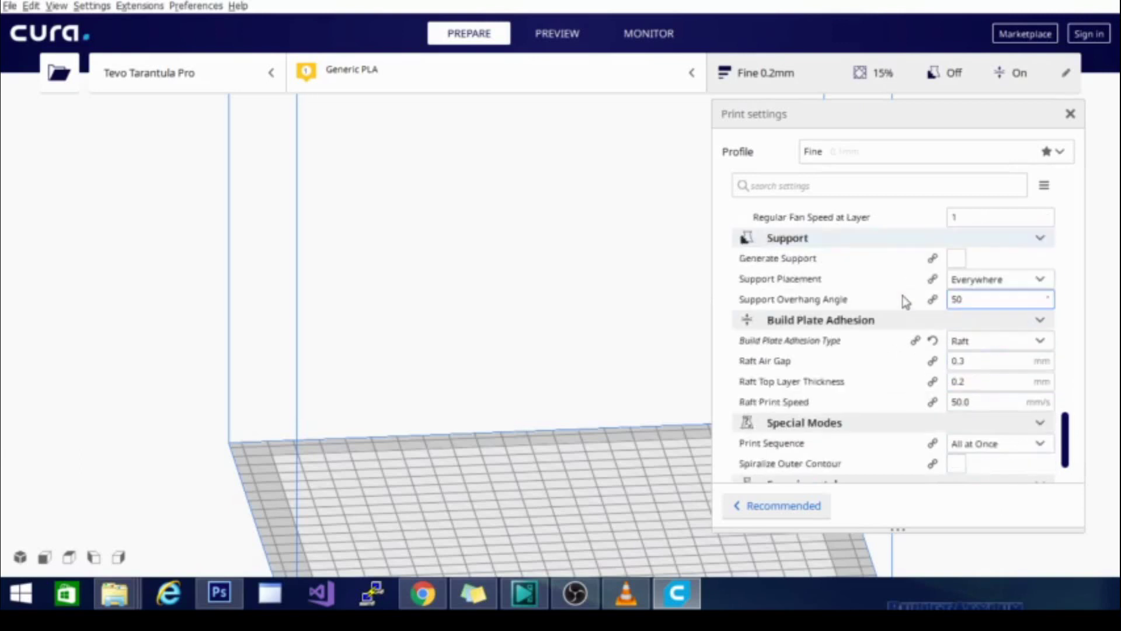
double_click(960, 299)
type("70")
scroll(1009, 414, "down", 3)
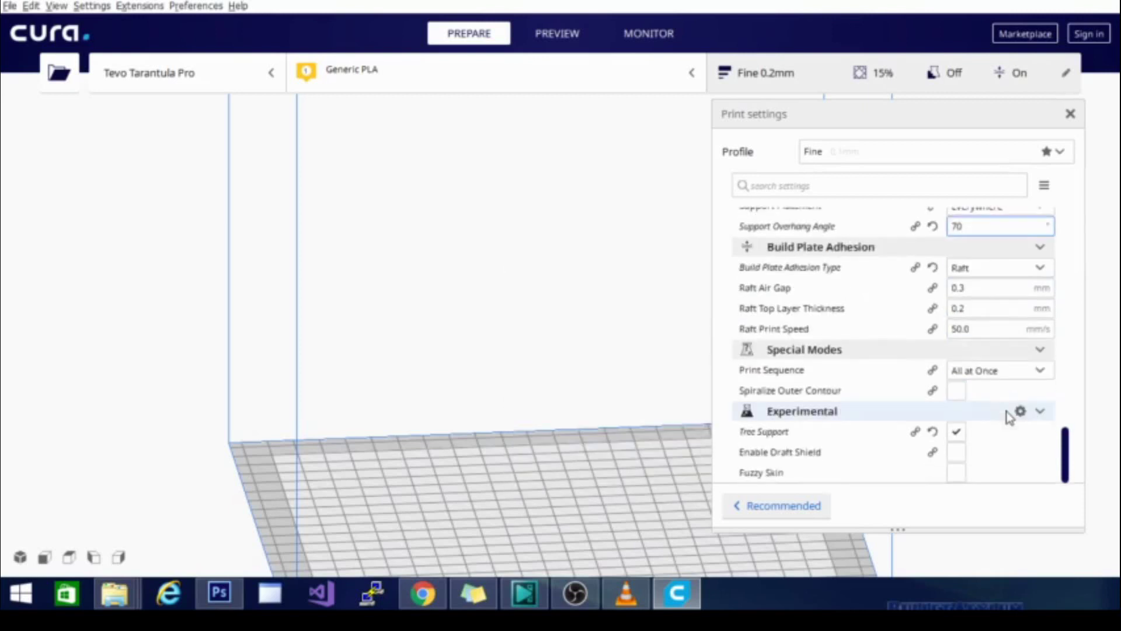
left_click(627, 333)
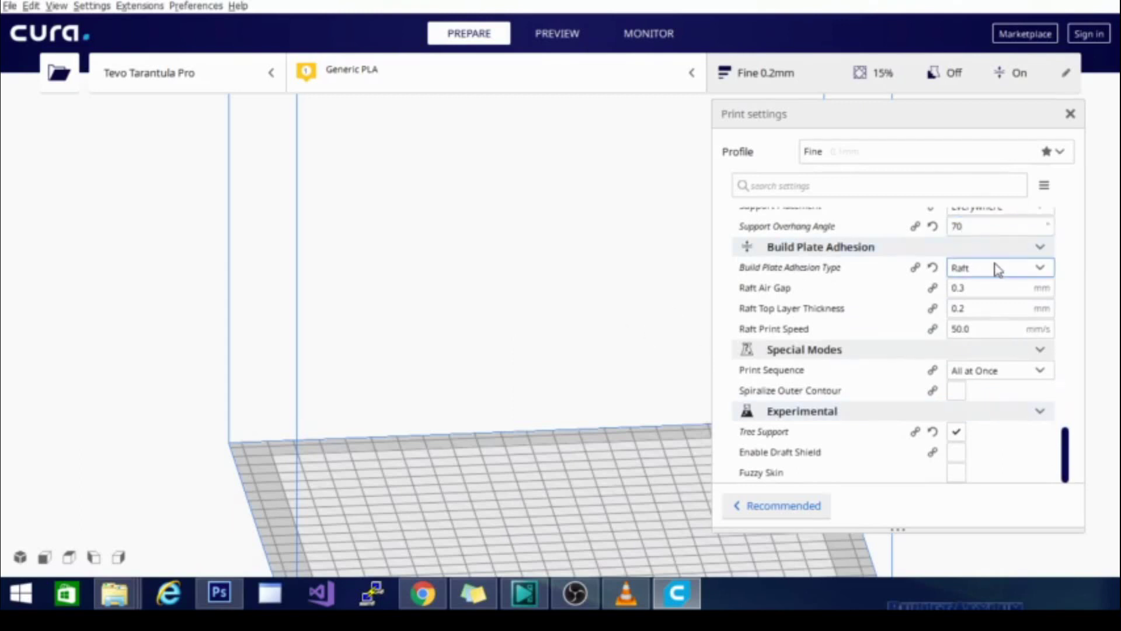
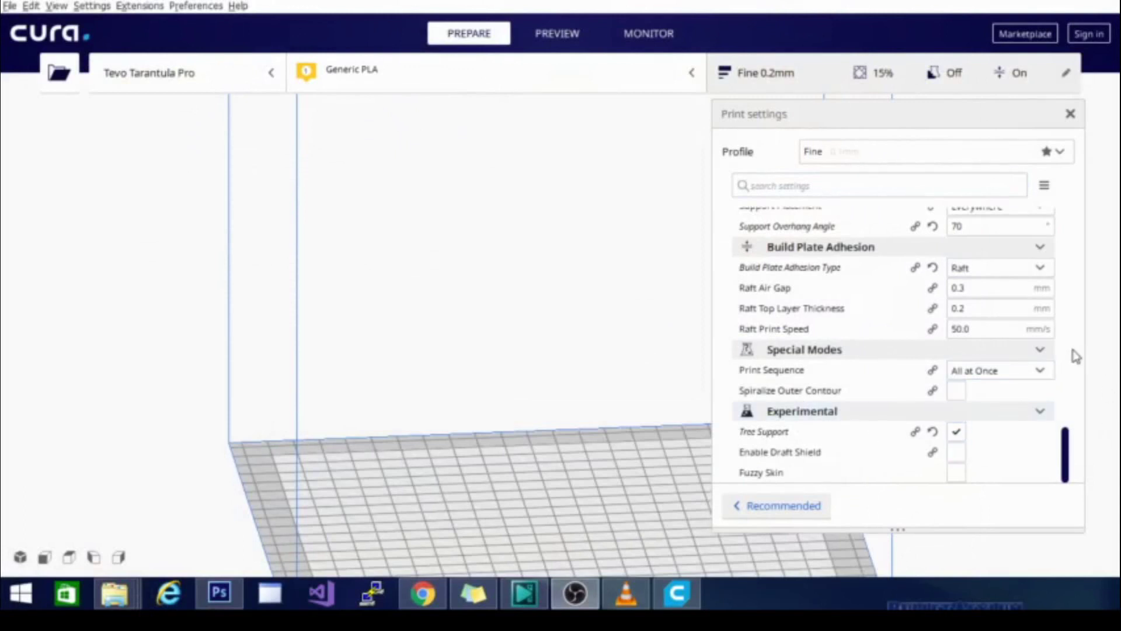
- Return to Cura and close the custom print settings panel, leaving Fine 0.2mm with 15% infill
mouse_move(1028, 393)
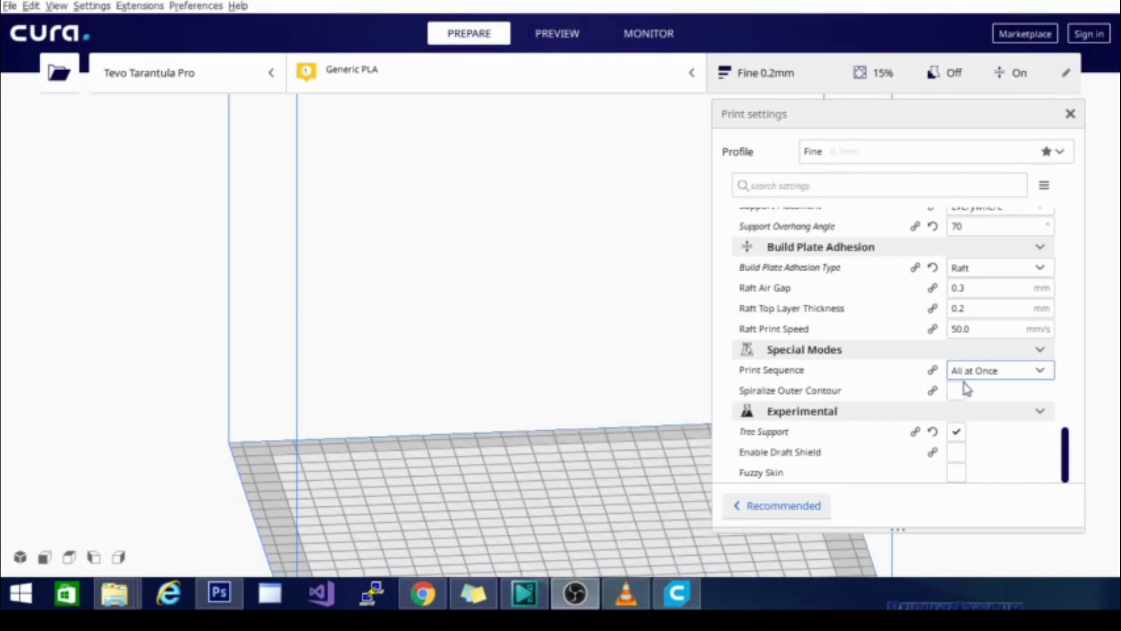
mouse_move(955, 393)
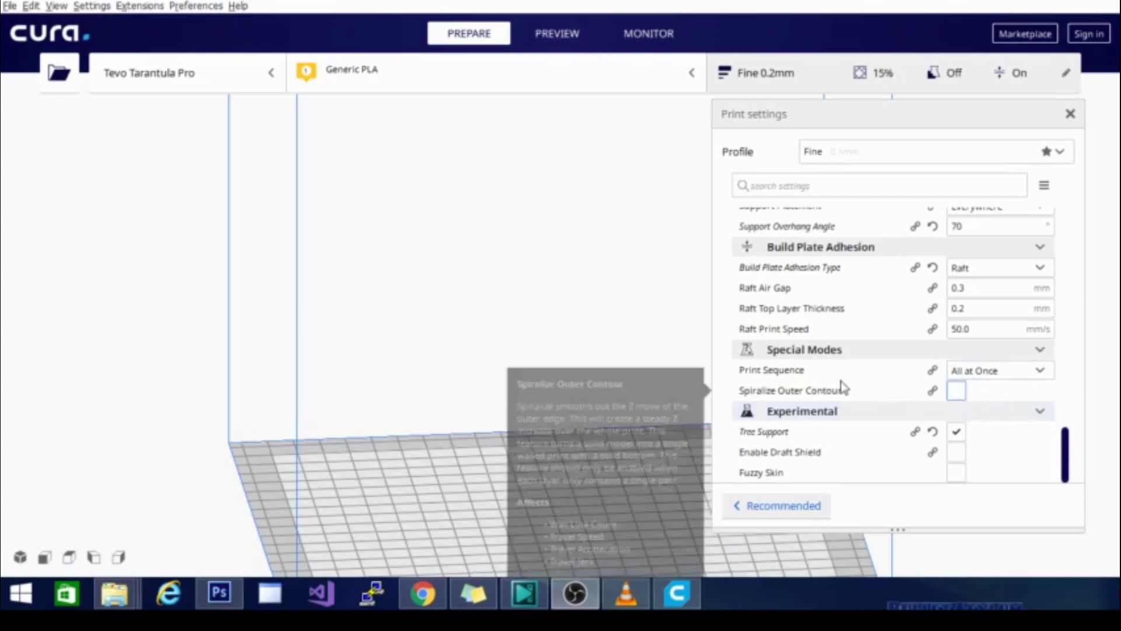
mouse_move(796, 397)
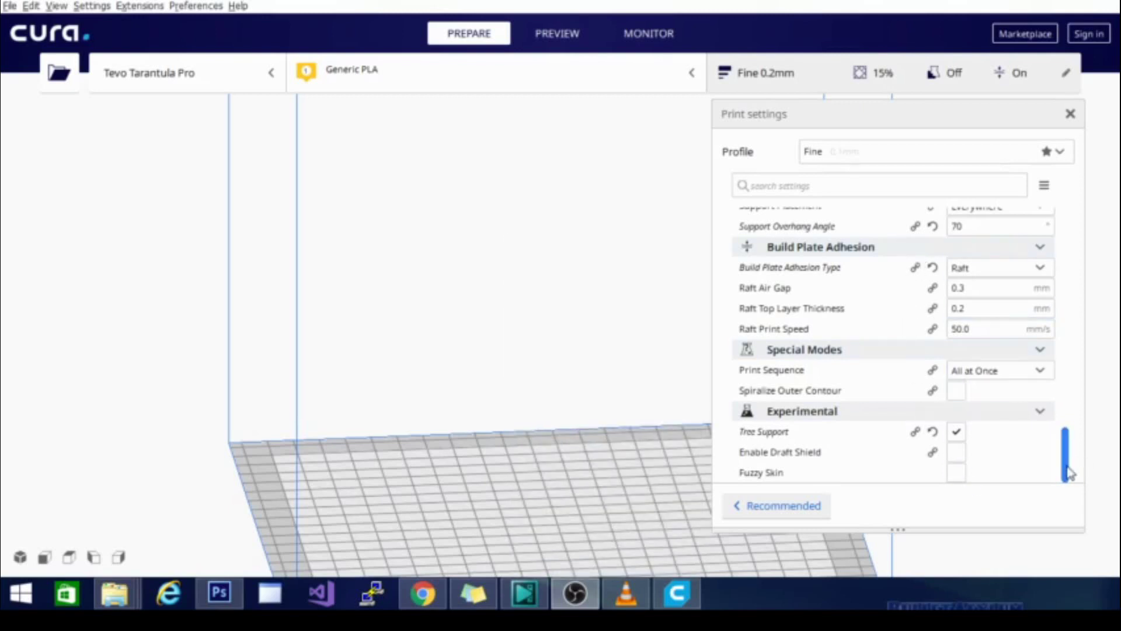
left_click(1069, 471)
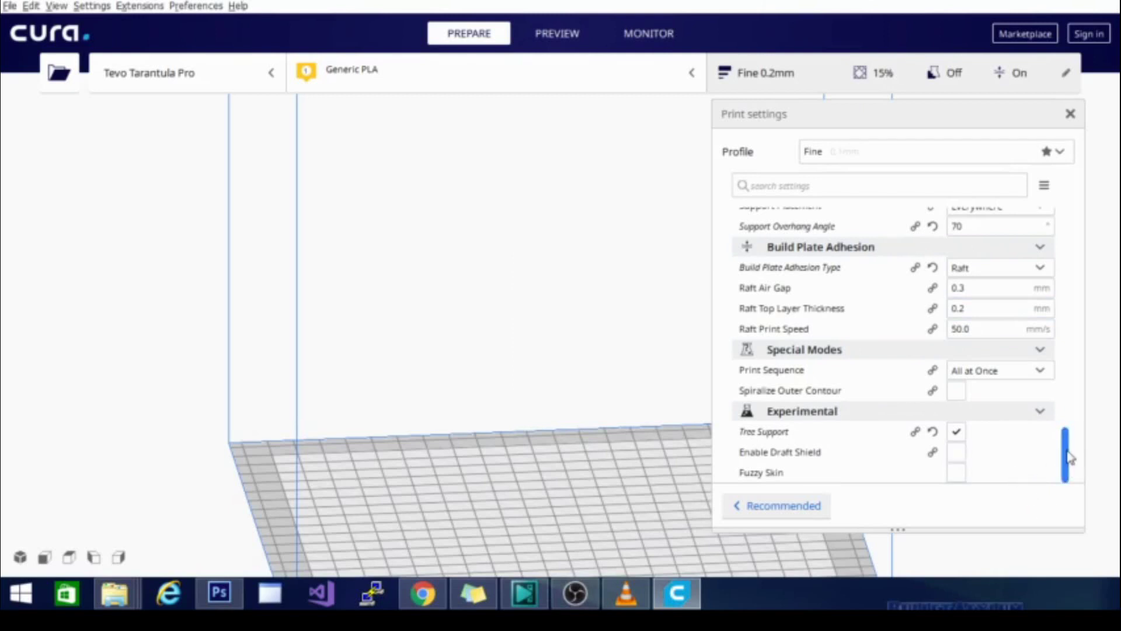
left_click_drag(1066, 473, 1082, 158)
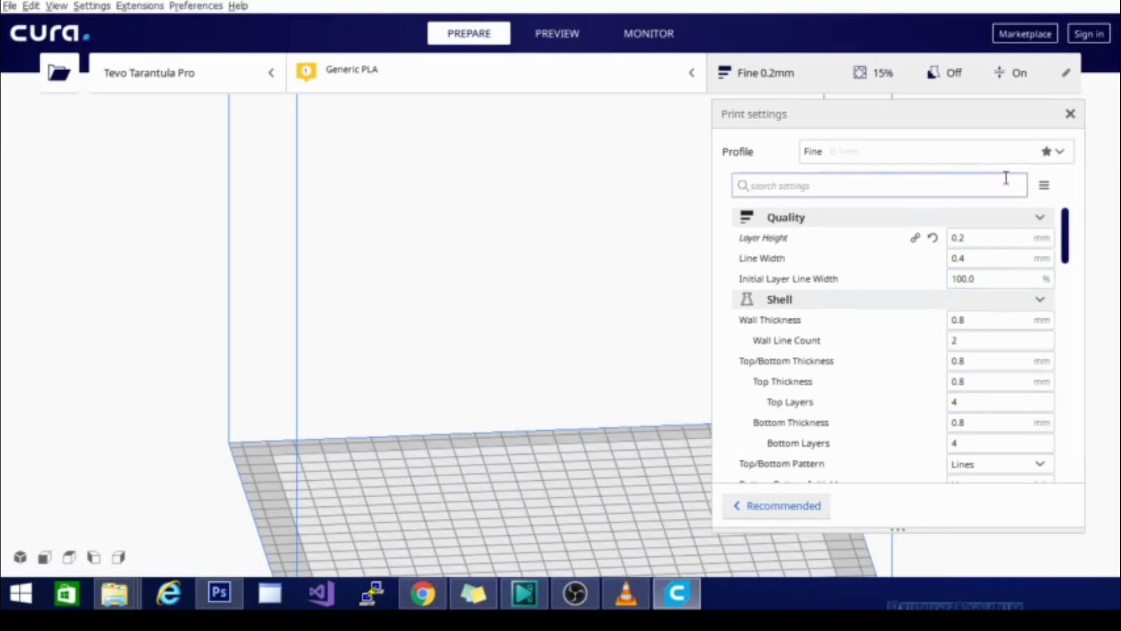
mouse_move(755, 241)
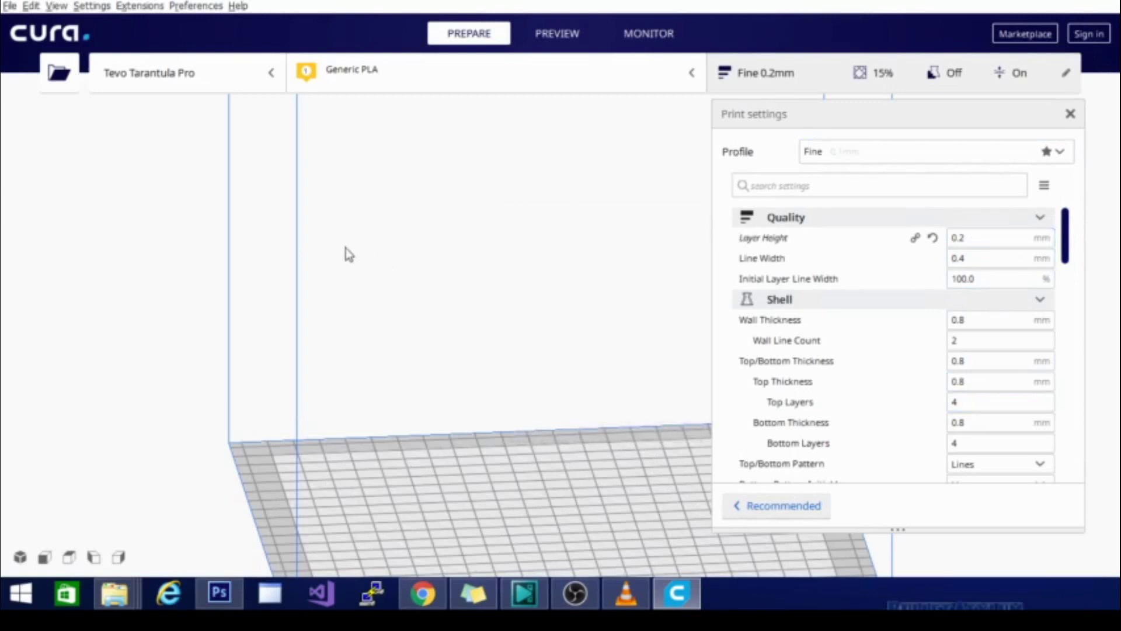
left_click(1071, 115)
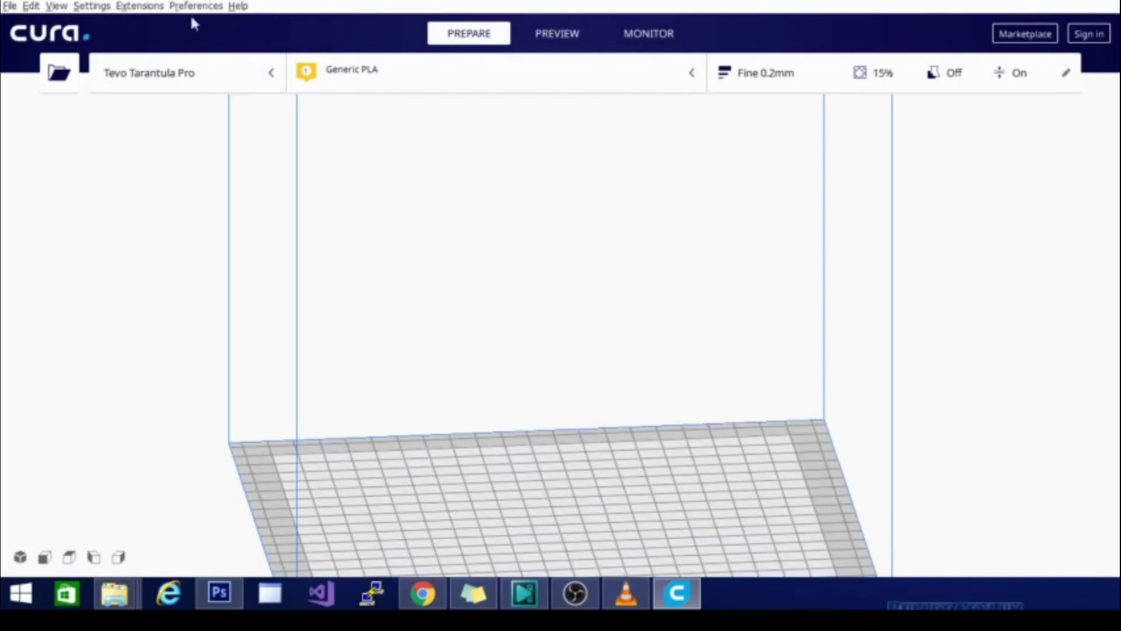
- Open Settings > Profile > Manage Profiles to view the Fine profile's overridden settings
left_click(103, 8)
mouse_move(106, 59)
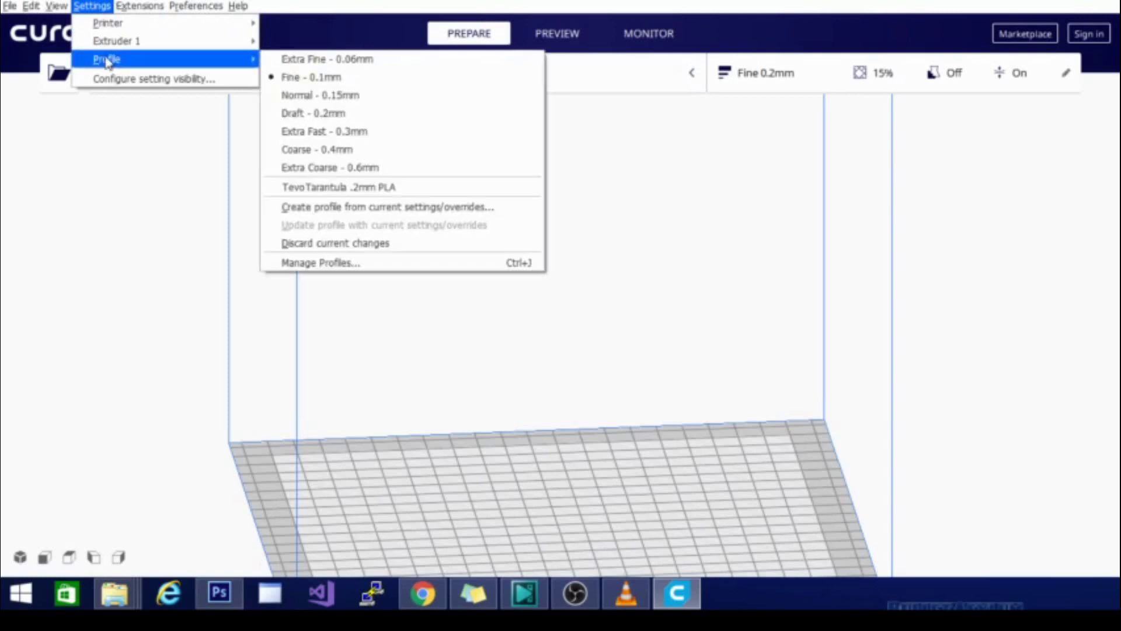
left_click(360, 262)
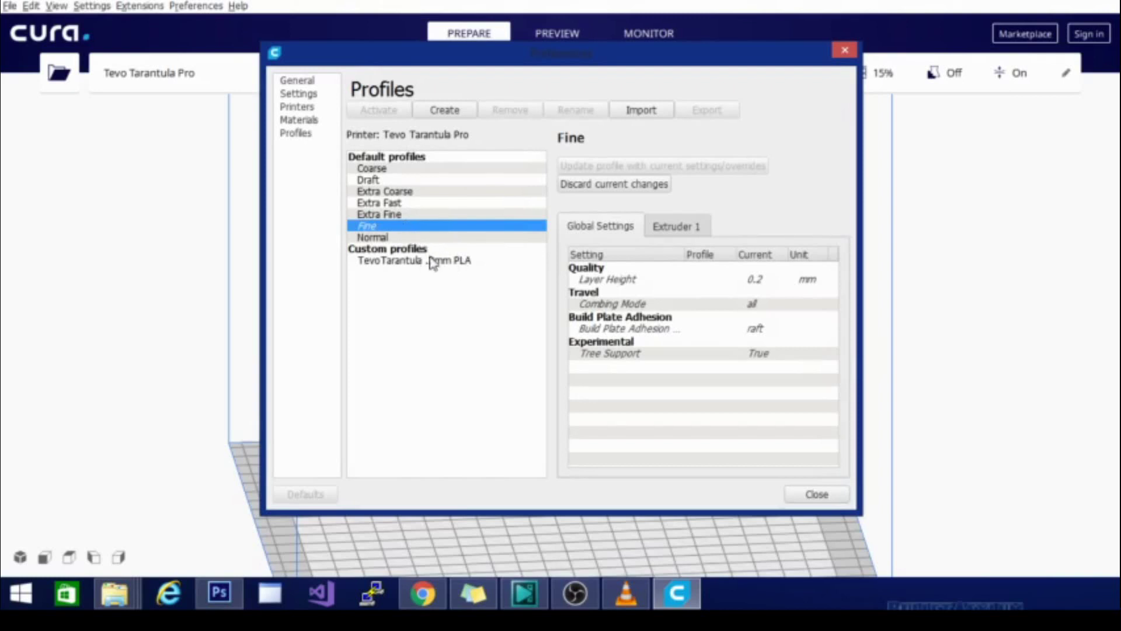
- Create a profile from the current settings named 'Tevo Pla Profile Tarantula PRO'
left_click(443, 112)
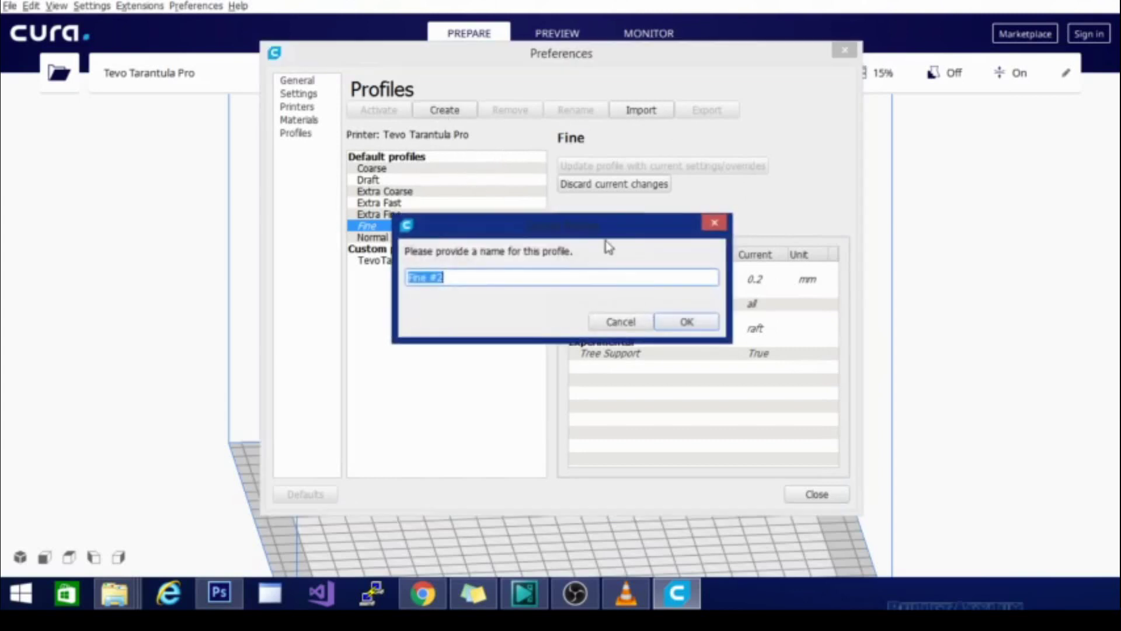
type("Tevo Pla Profile ")
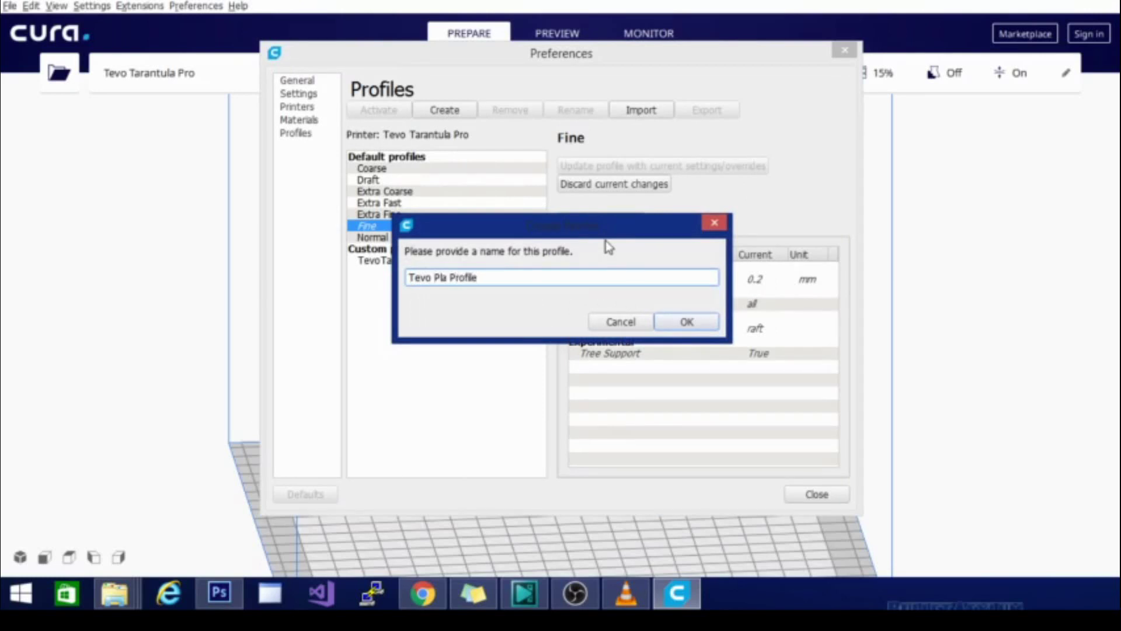
type("Tarantula PRO")
left_click(688, 324)
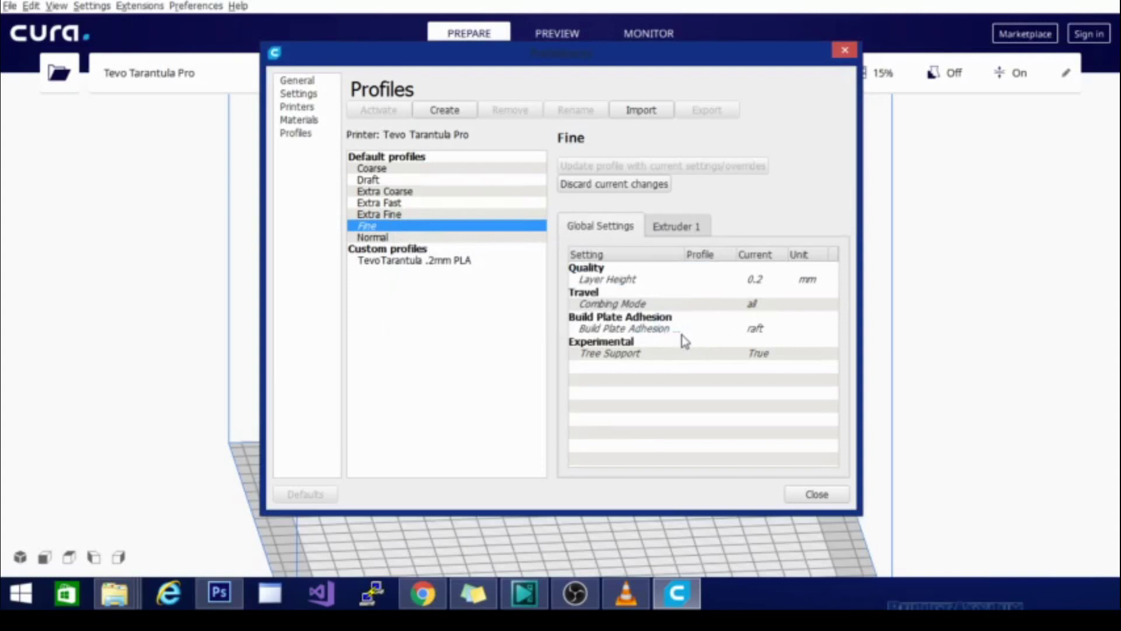
- Export the Tevo Pla Profile Tarantula PRO profile as 'TevoTarantulaPro PLA.curaprofile' to the Cura Profiles folder
left_click(655, 185)
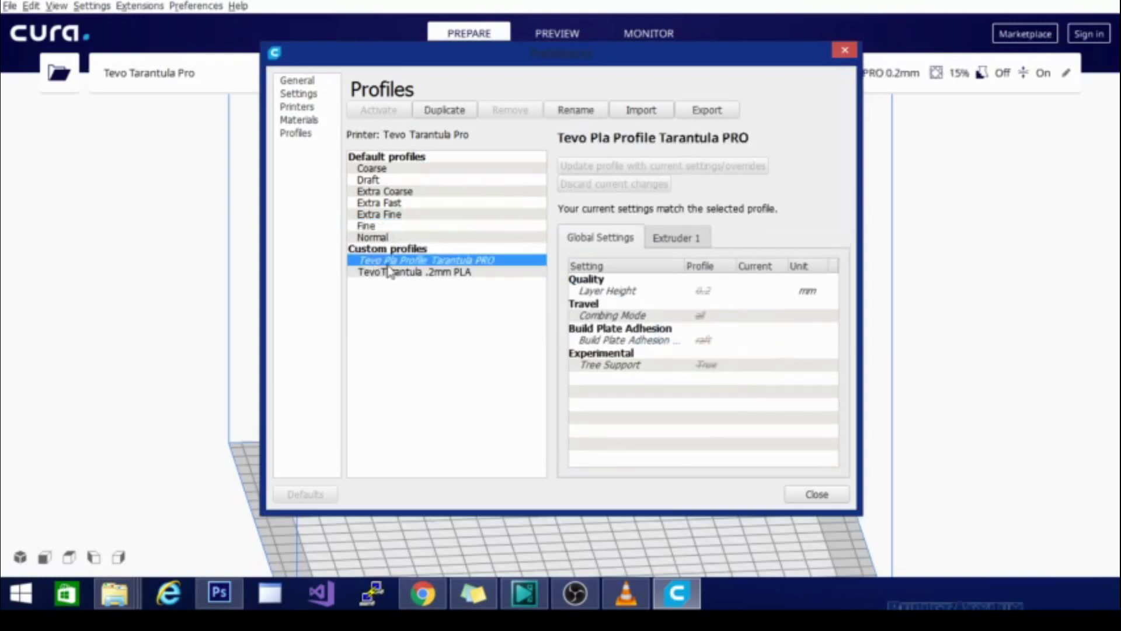
left_click(696, 111)
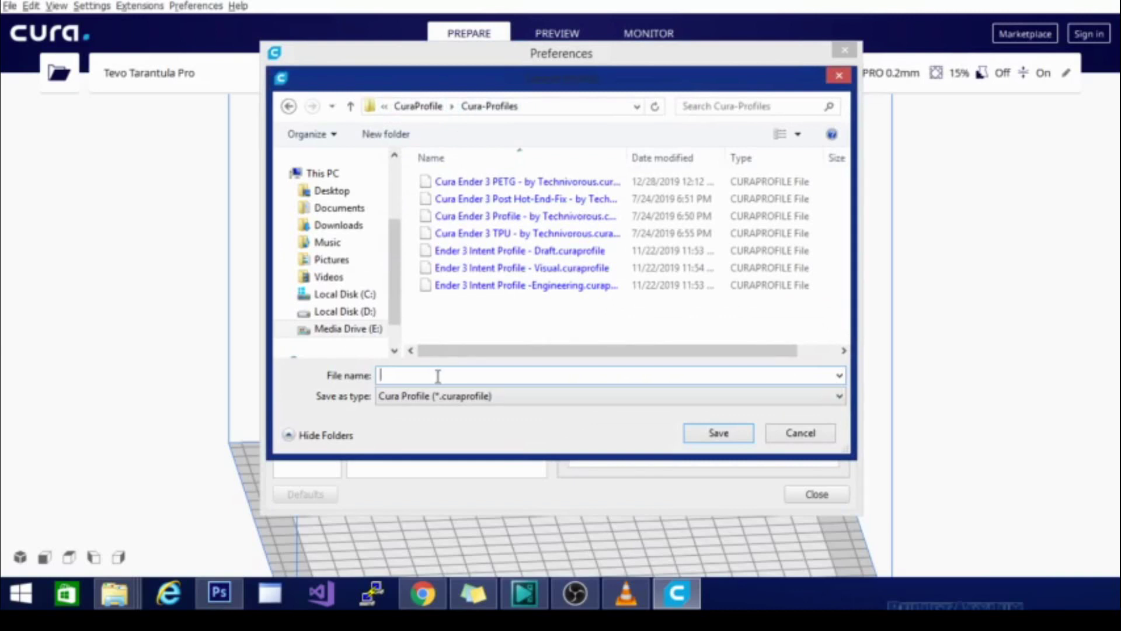
type("c")
key("BackSpace")
type("TevoTarantulaPro PLA")
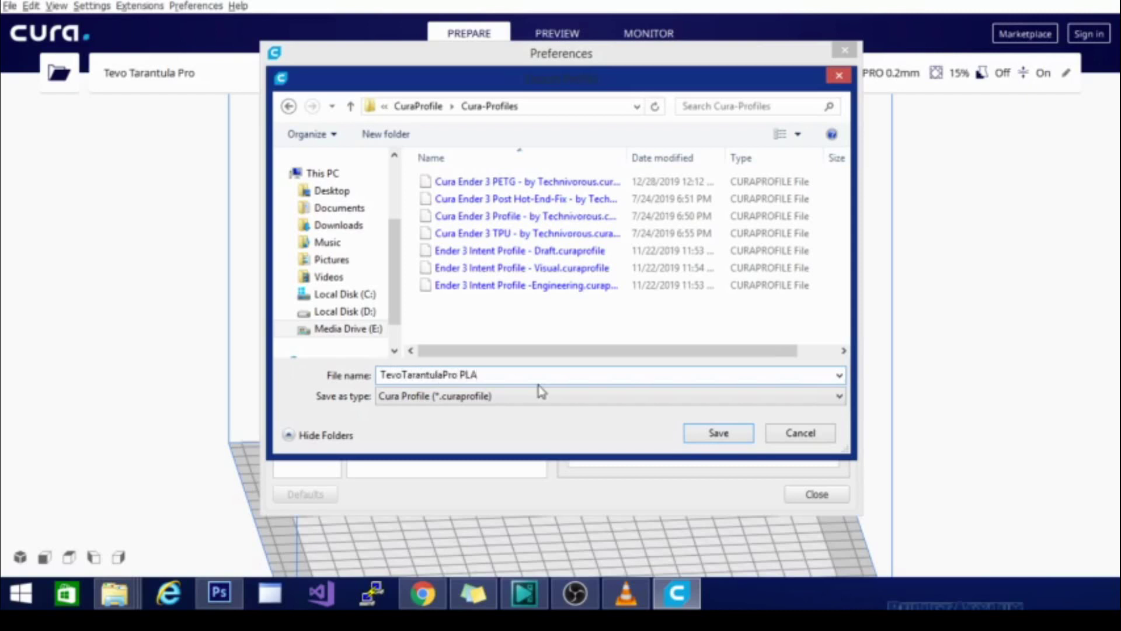
left_click(710, 433)
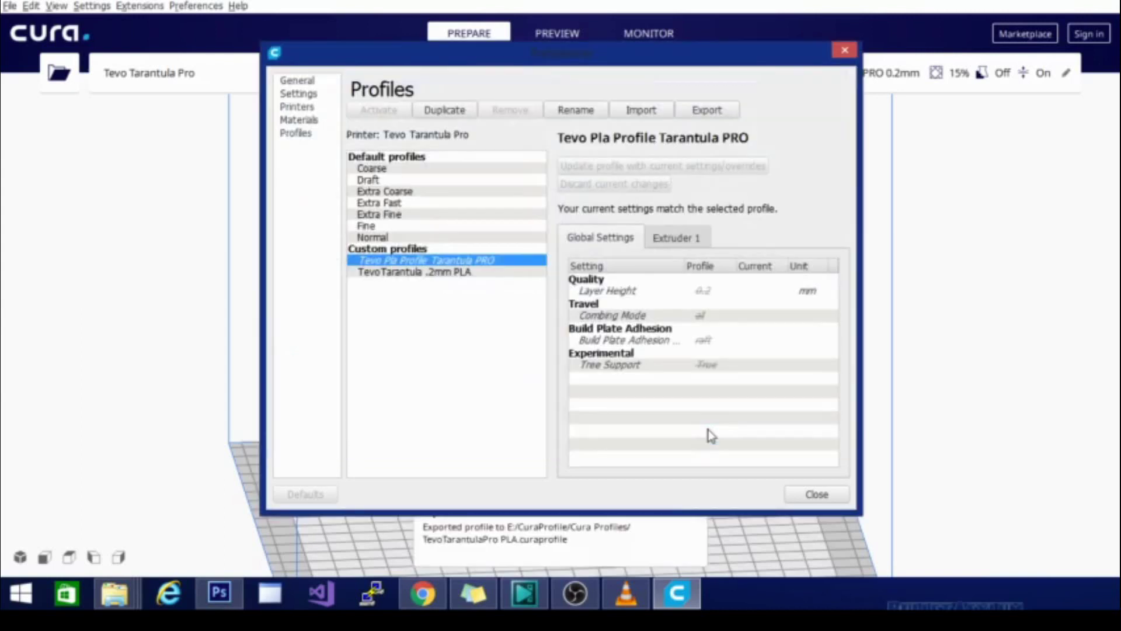